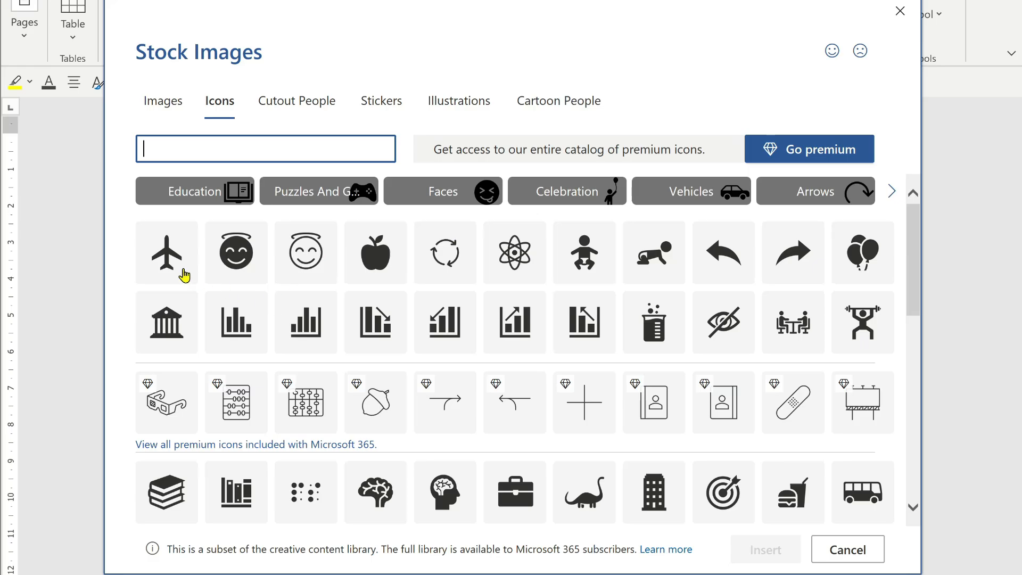
Insert the airplane icon under the heading and write "This aeroplane is fly so high with great speed." after it.
left_click(174, 266)
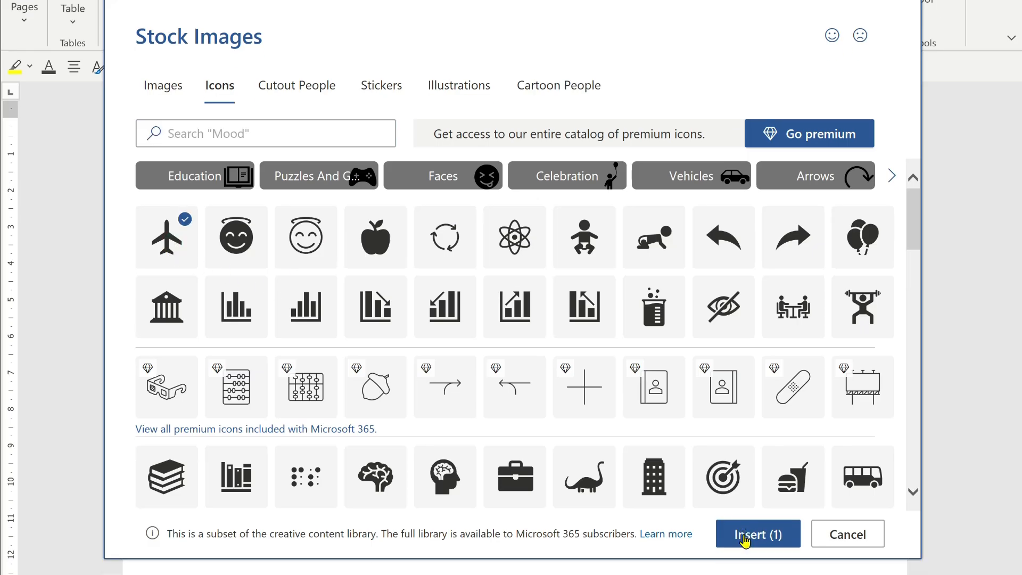
left_click(748, 541)
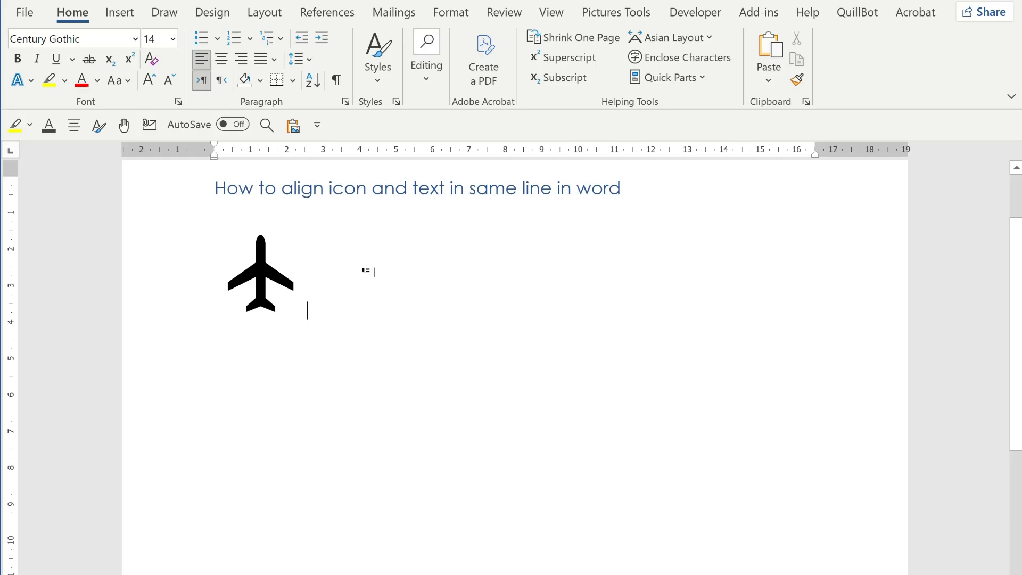
type("This aeroplane is fly so high and")
key("BackSpace")
key("BackSpace")
key("BackSpace")
key("BackSpace")
type("with great speed.")
Replace the flagged word "aeroplane" with the spelling suggestion "aero plane".
right_click(397, 320)
left_click(442, 347)
left_click(594, 334)
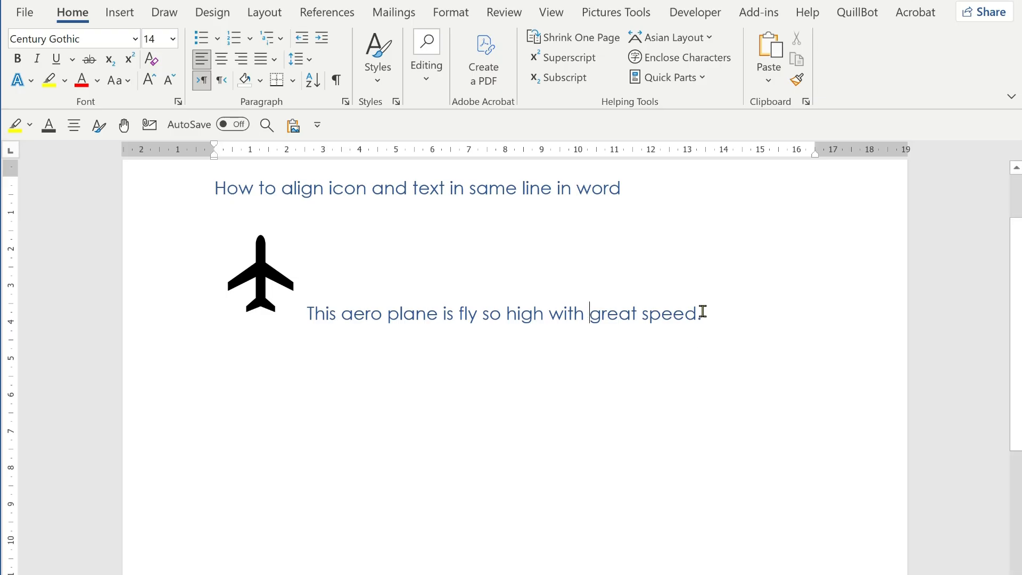
Set the airplane icon's text wrapping to Square, shrink it to about text height and place it between "aero" and "plane".
left_click(264, 273)
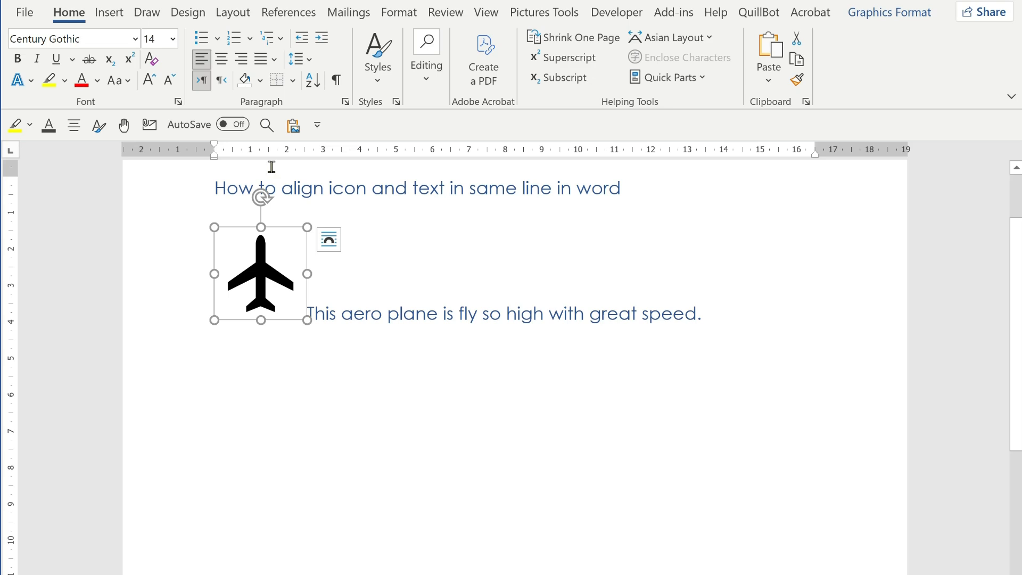
left_click(233, 13)
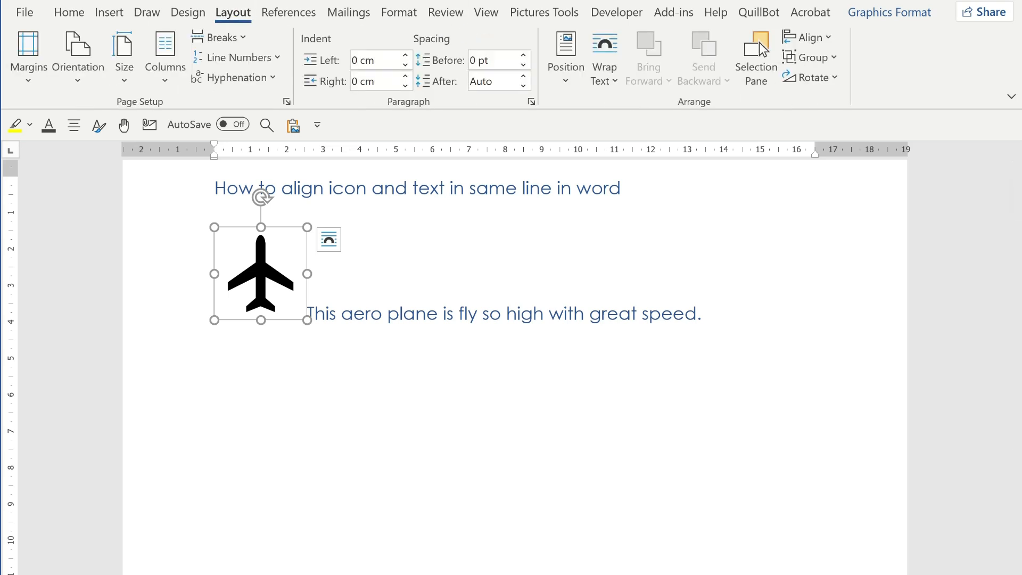
left_click(618, 84)
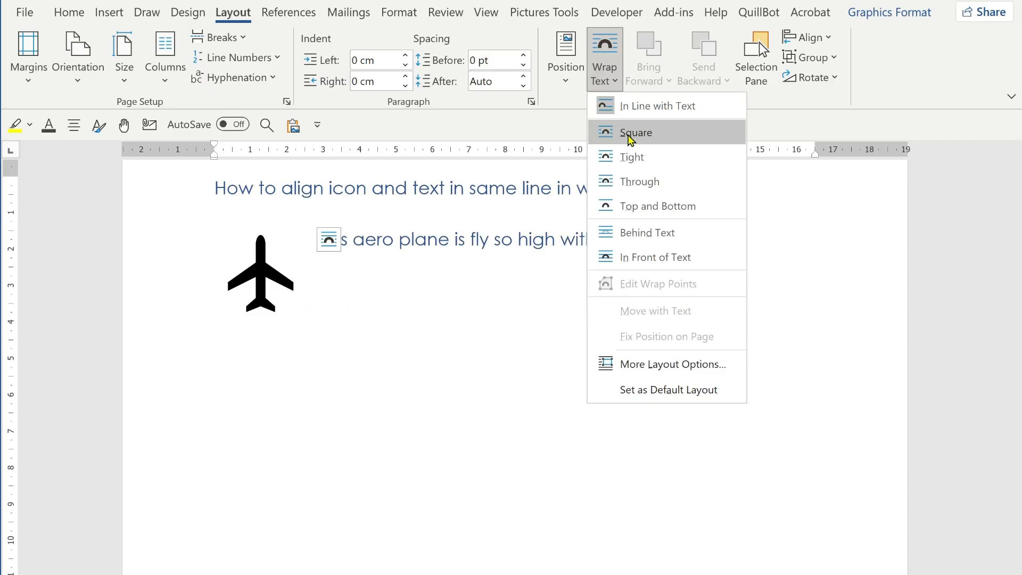
left_click(631, 139)
left_click_drag(306, 326, 498, 244)
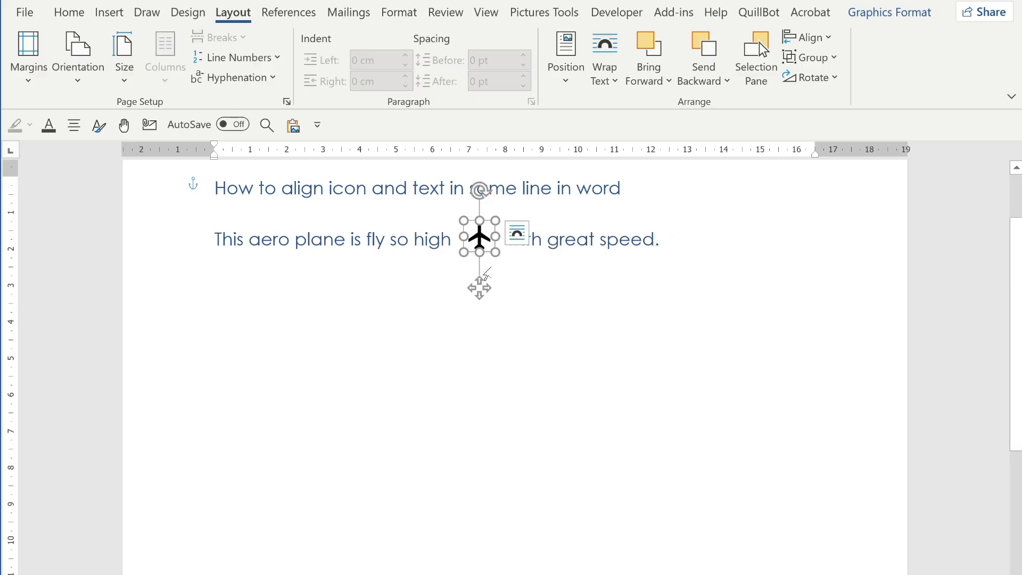
left_click(594, 289)
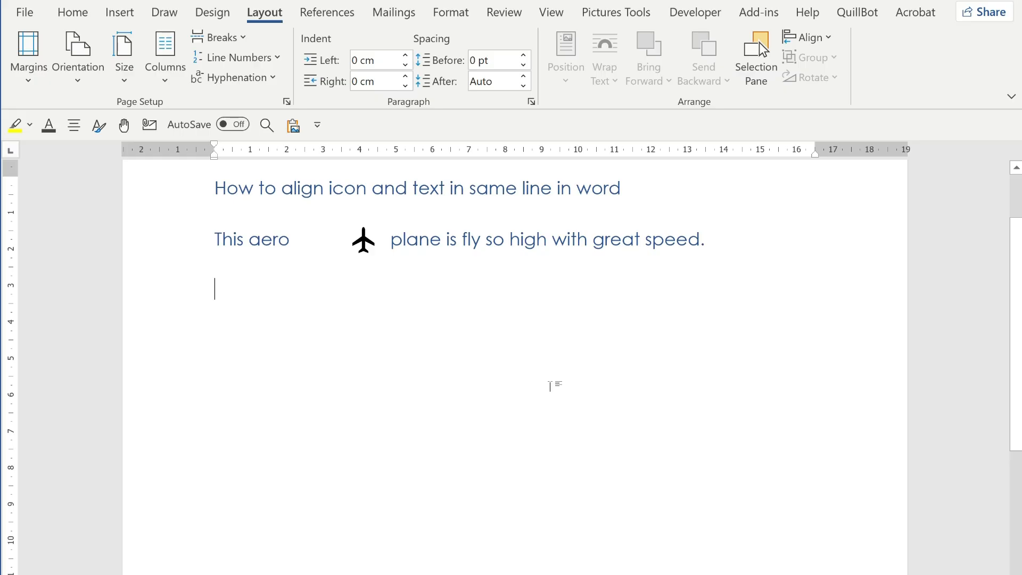
Insert a table with two columns and one row below the airplane sentence.
left_click(111, 14)
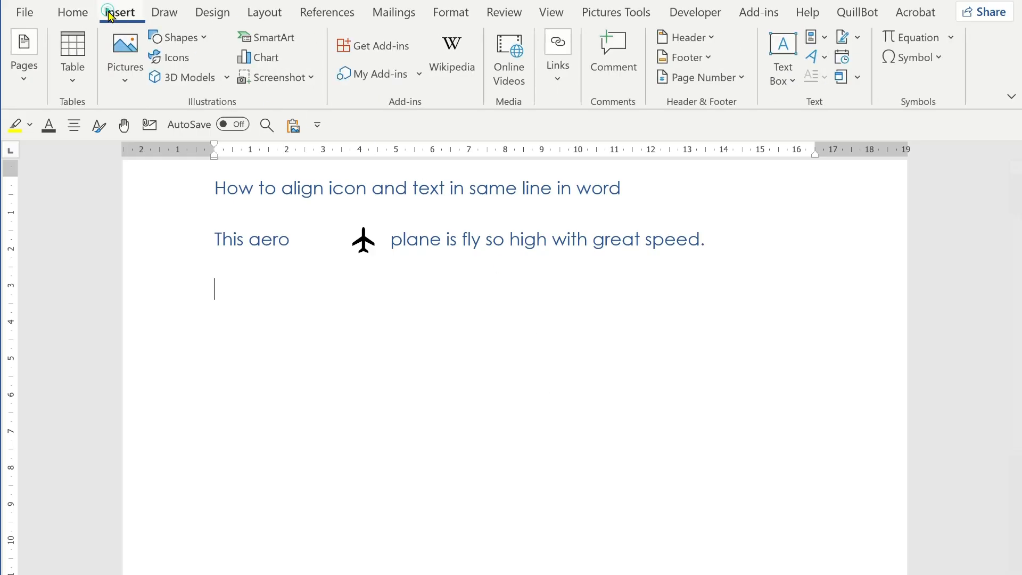
left_click(73, 77)
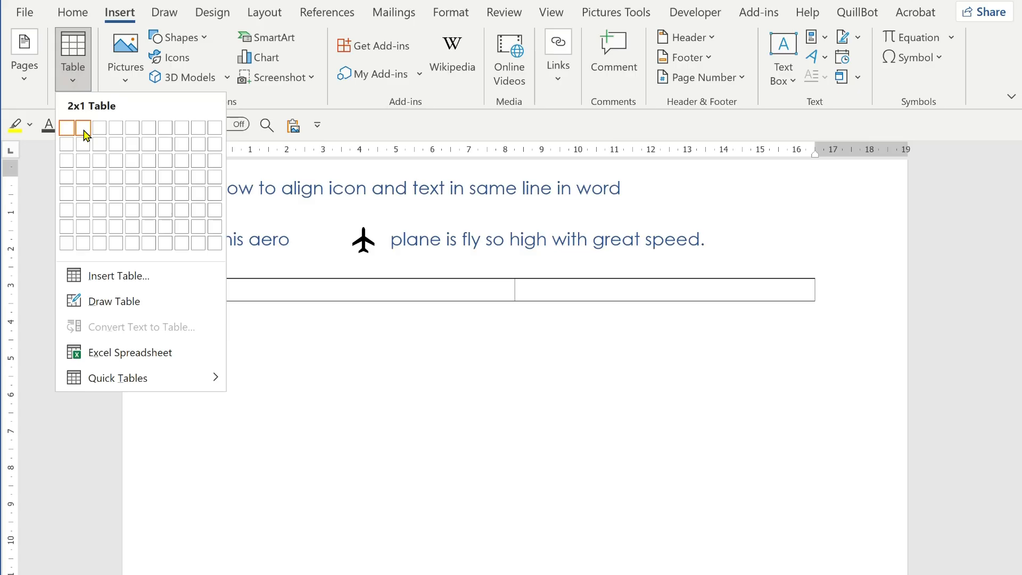
left_click(84, 128)
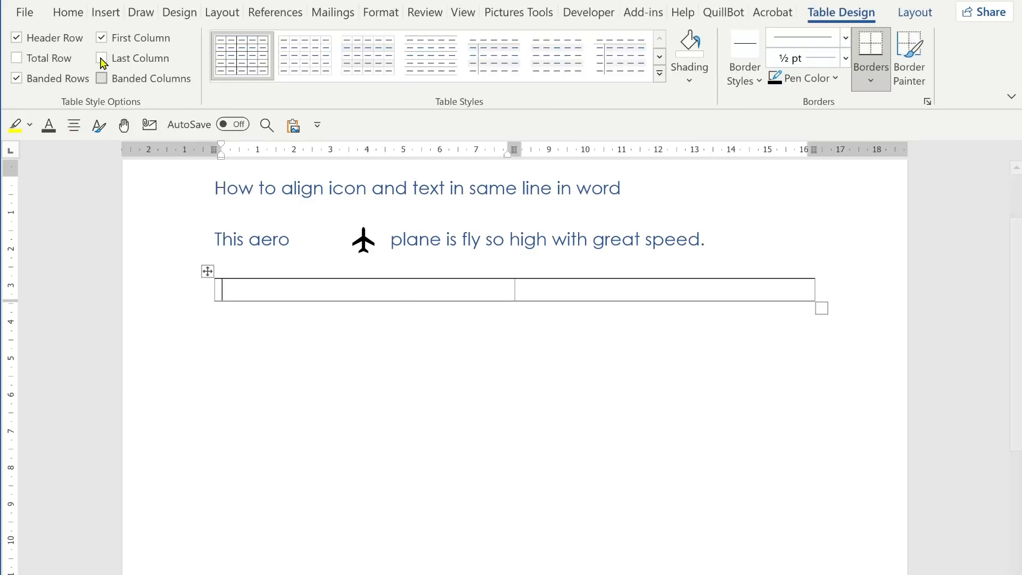
Insert the apple icon in the table's first cell and write "The apple is so Sweet." in the second cell.
left_click(81, 15)
left_click(109, 15)
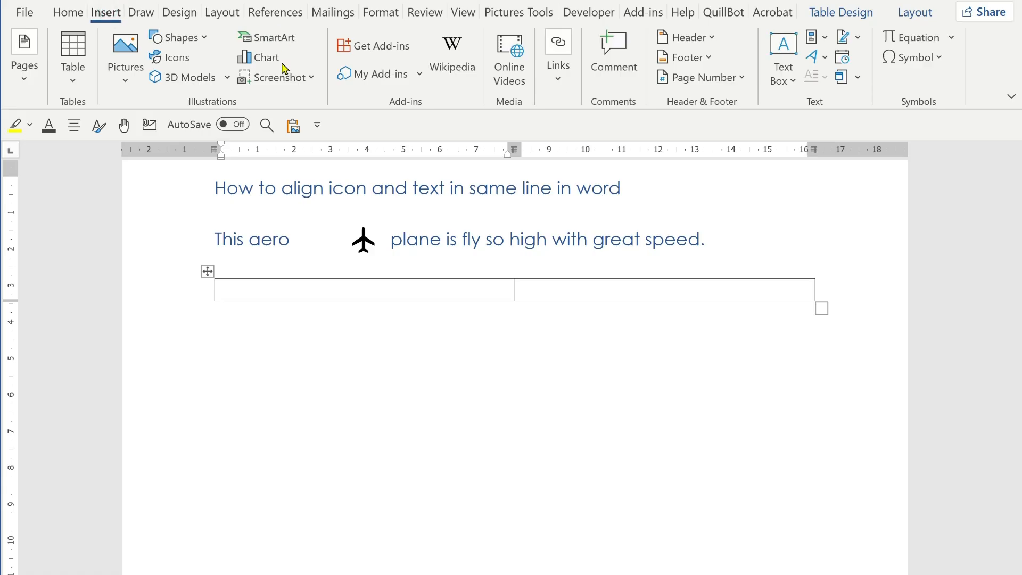
left_click(171, 57)
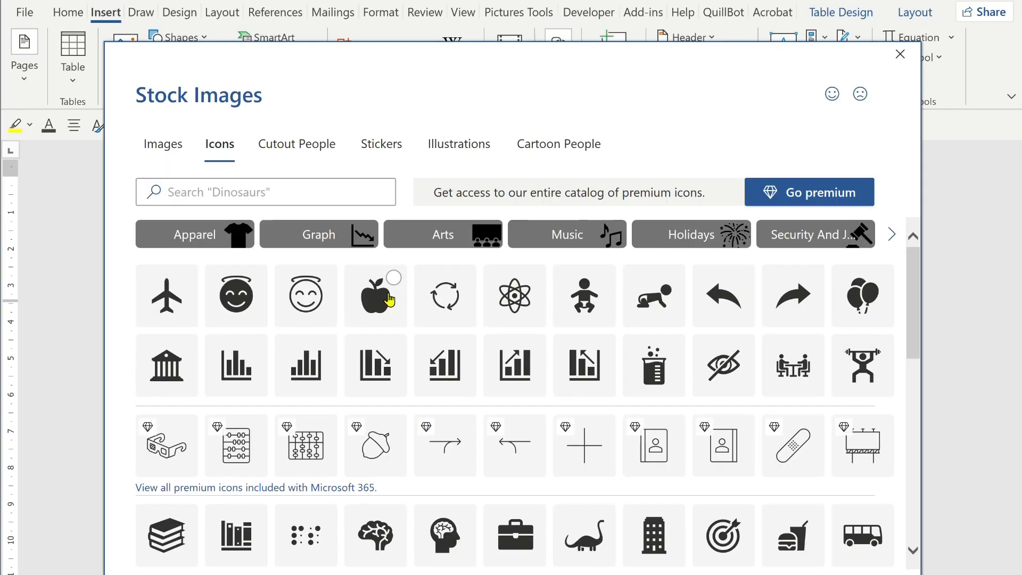
left_click(390, 299)
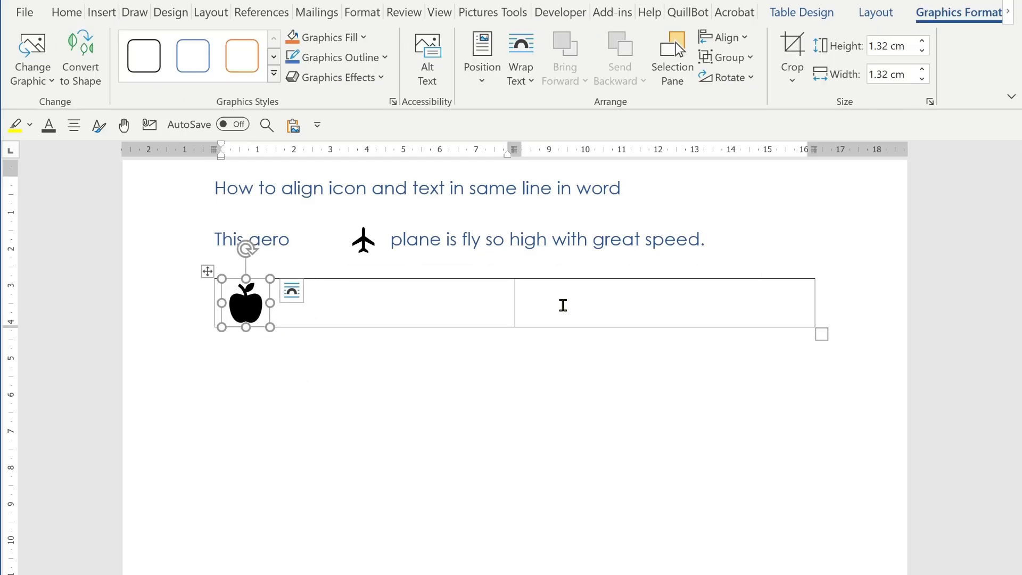
left_click(564, 305)
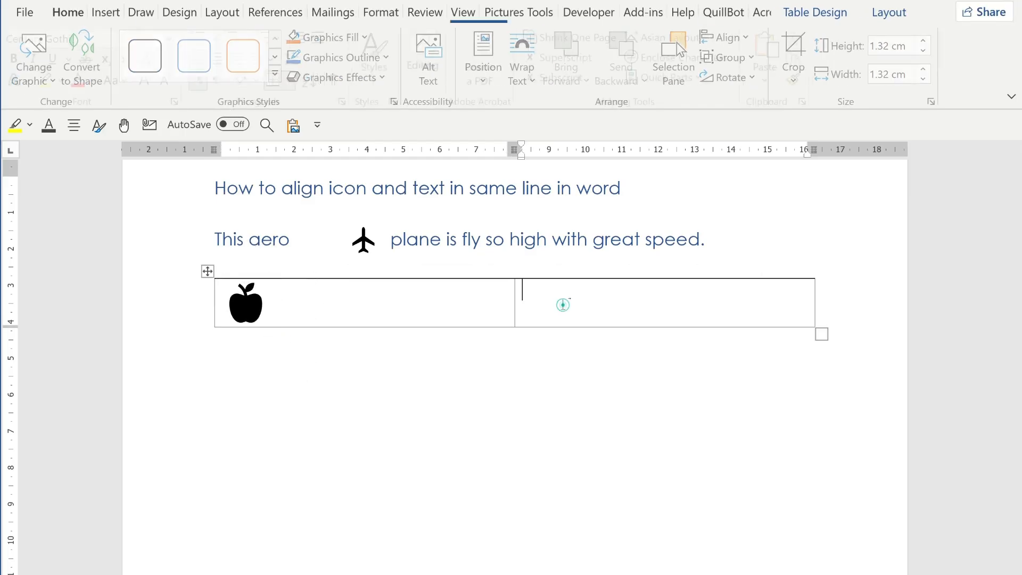
type("The apple is so Sweet.")
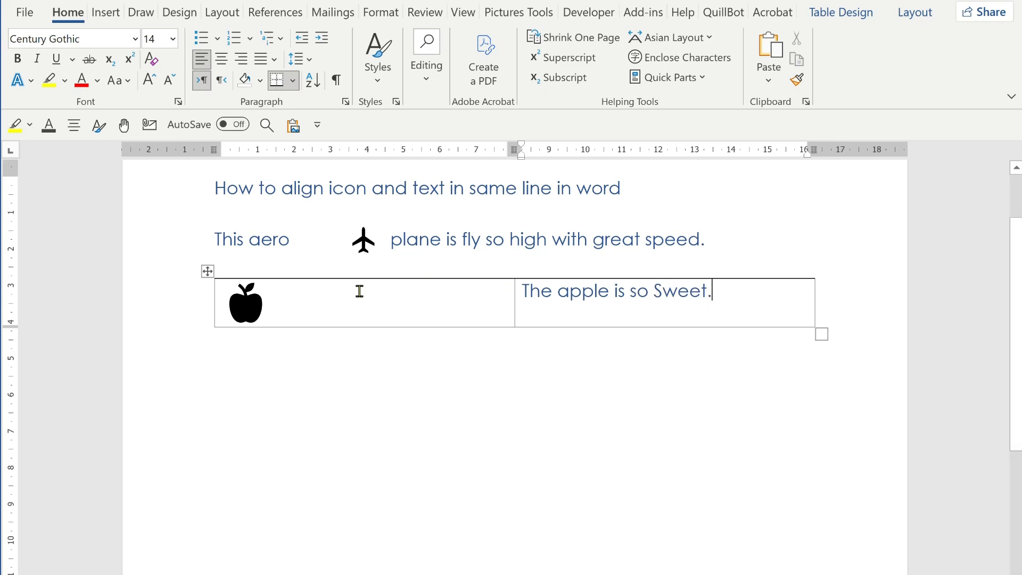
Set the vertical alignment of all the table's cells to Center.
left_click(207, 272)
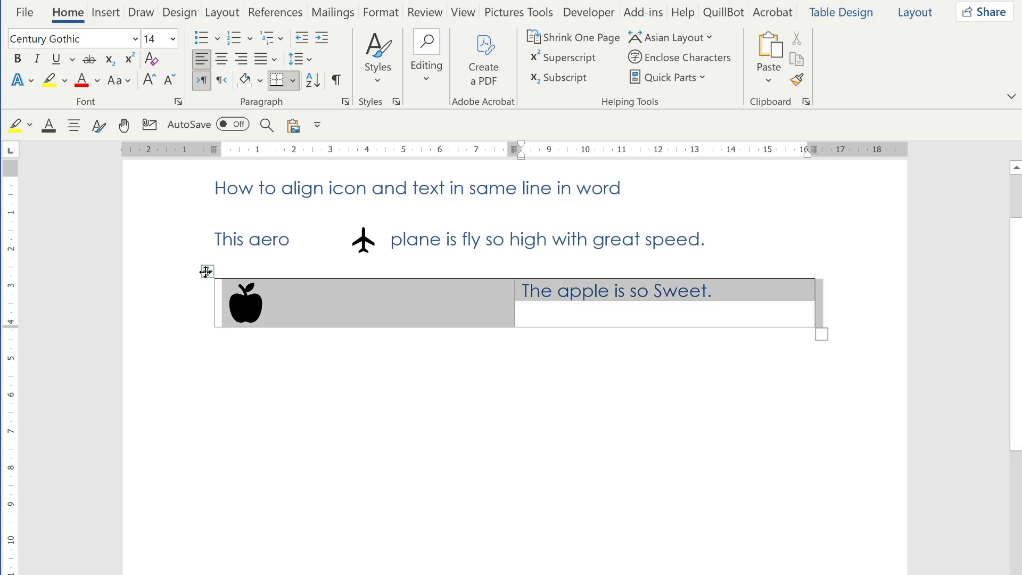
right_click(207, 274)
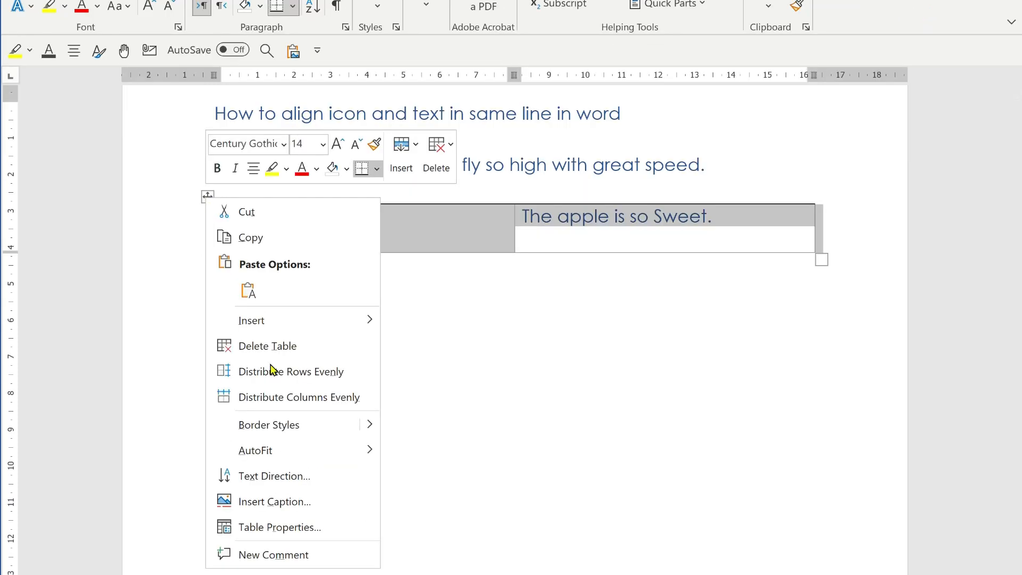
left_click(299, 527)
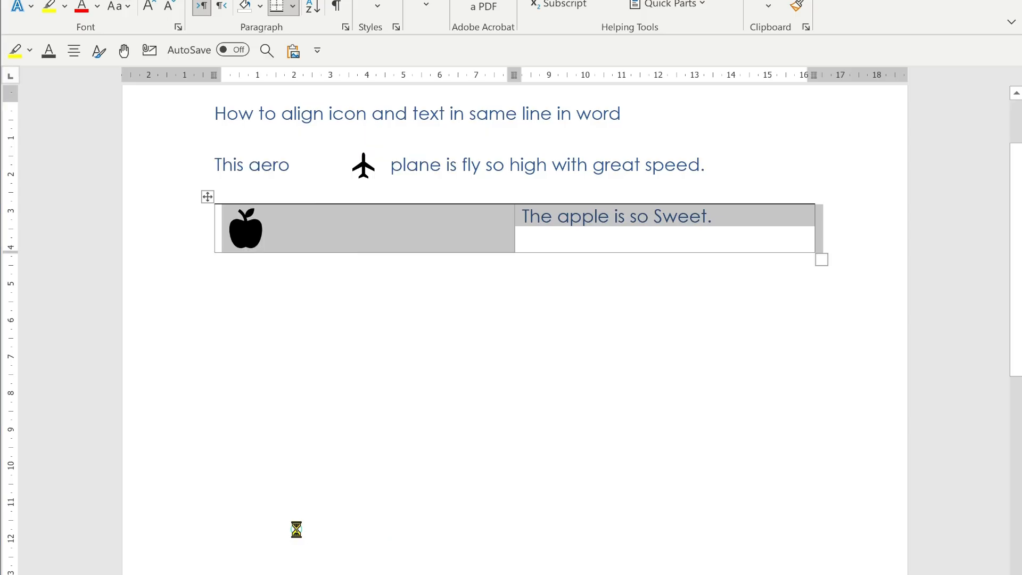
left_click(526, 156)
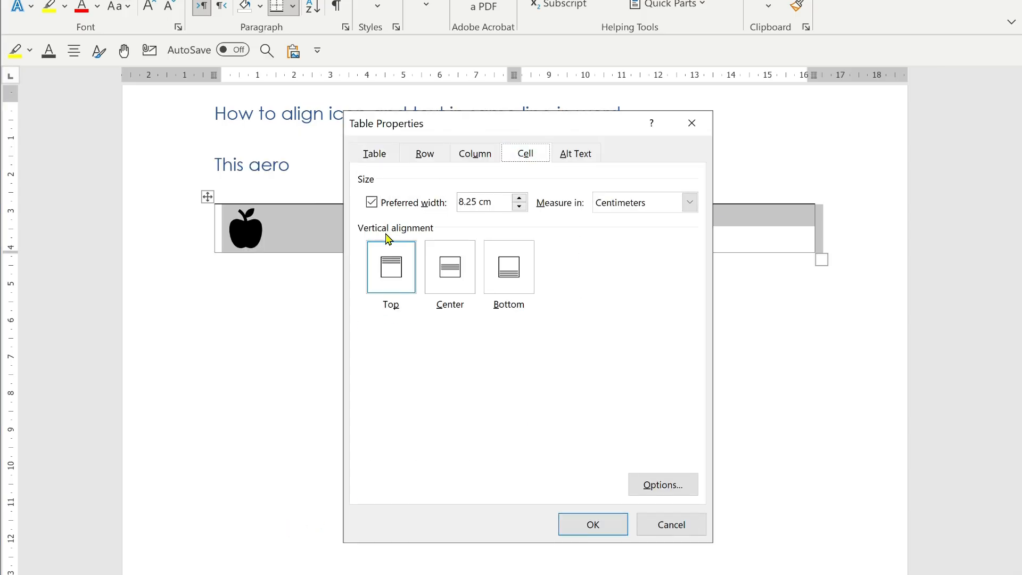
left_click(450, 268)
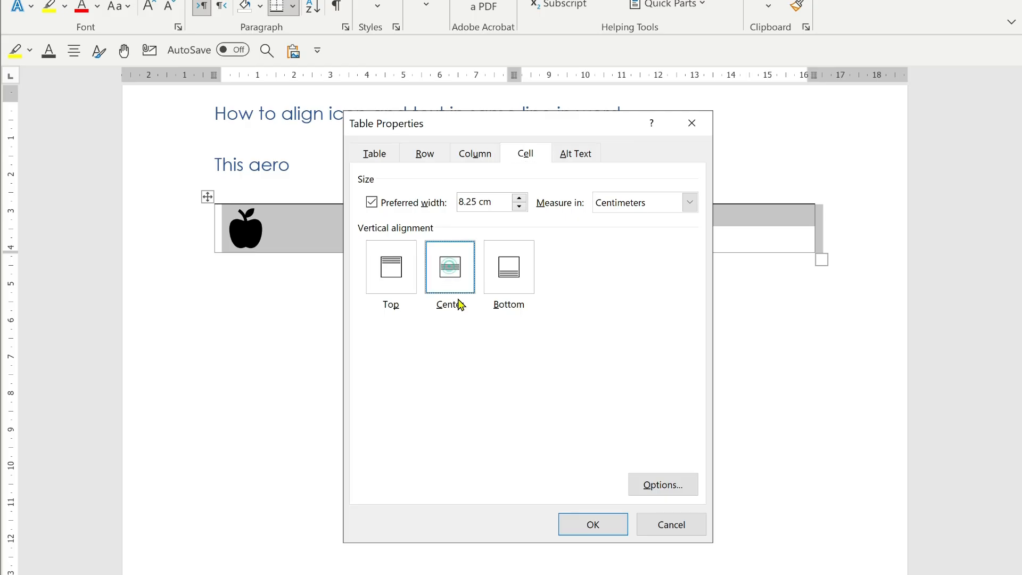
left_click(594, 525)
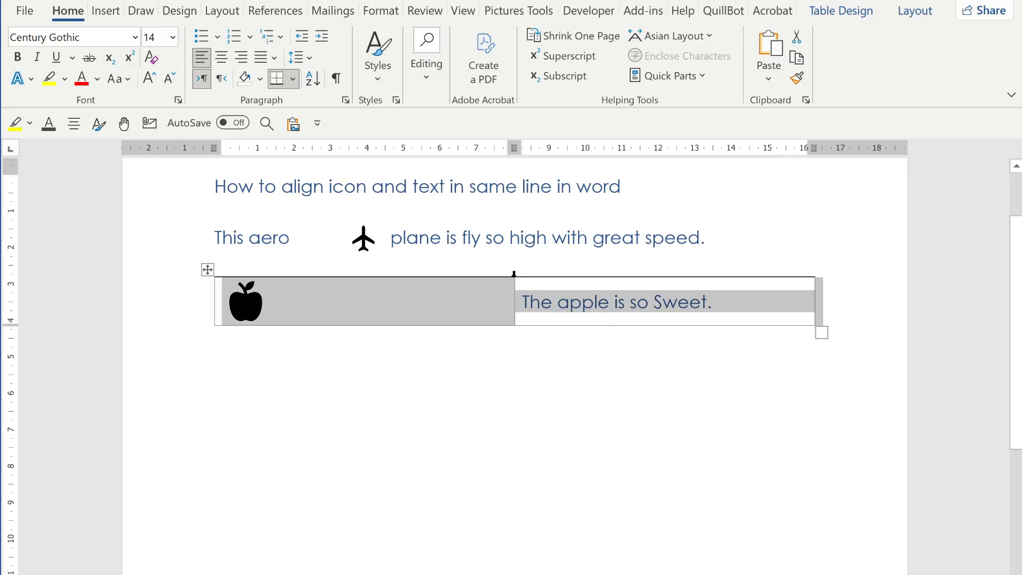
Remove all borders from the apple table and make the table narrower.
left_click(841, 12)
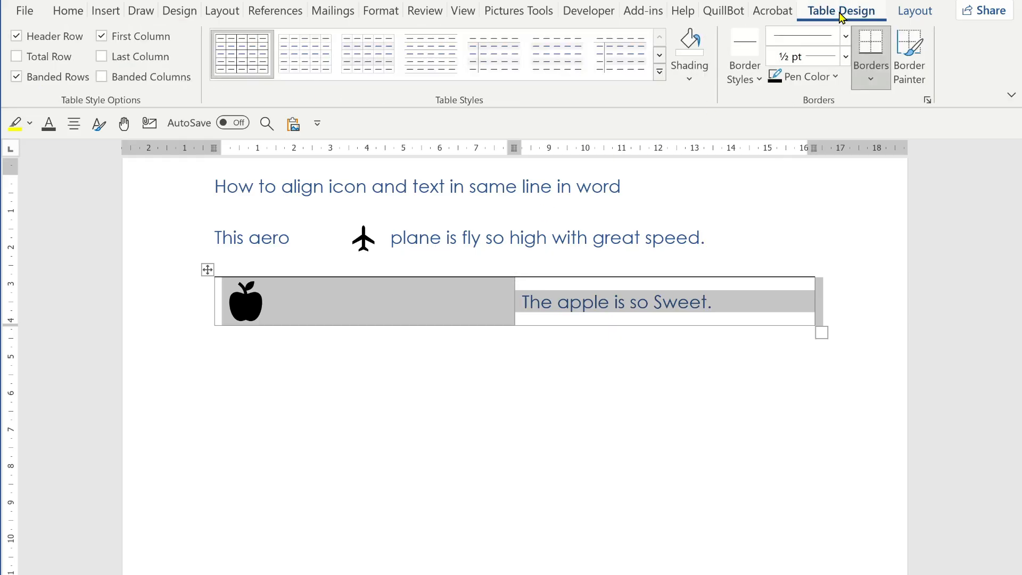
left_click(872, 81)
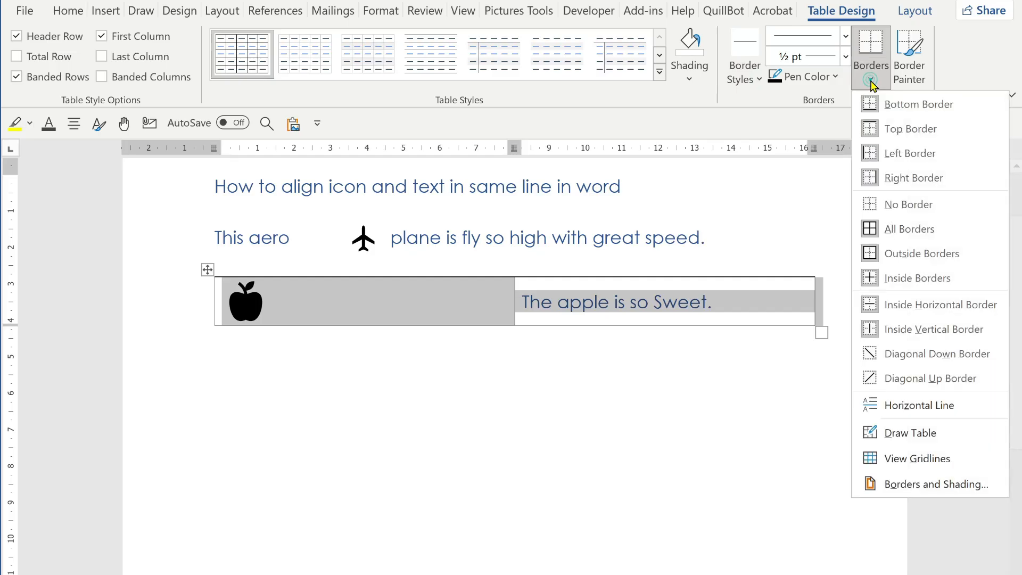
left_click(894, 205)
left_click_drag(822, 331, 373, 333)
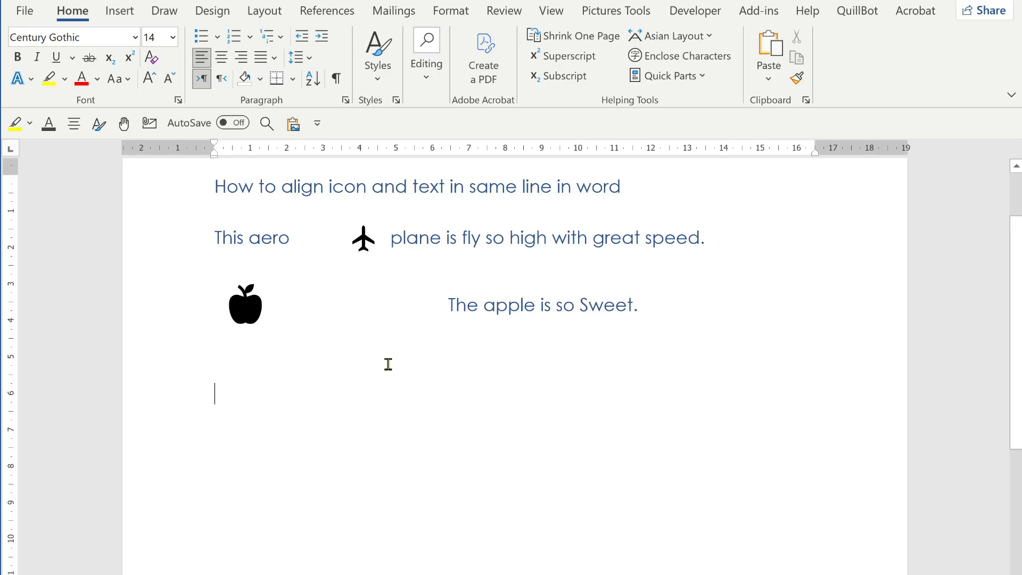
Insert the outlined smiley icon with a halo below the table and write "The smiley face is so beautiful…" after it.
left_click(122, 12)
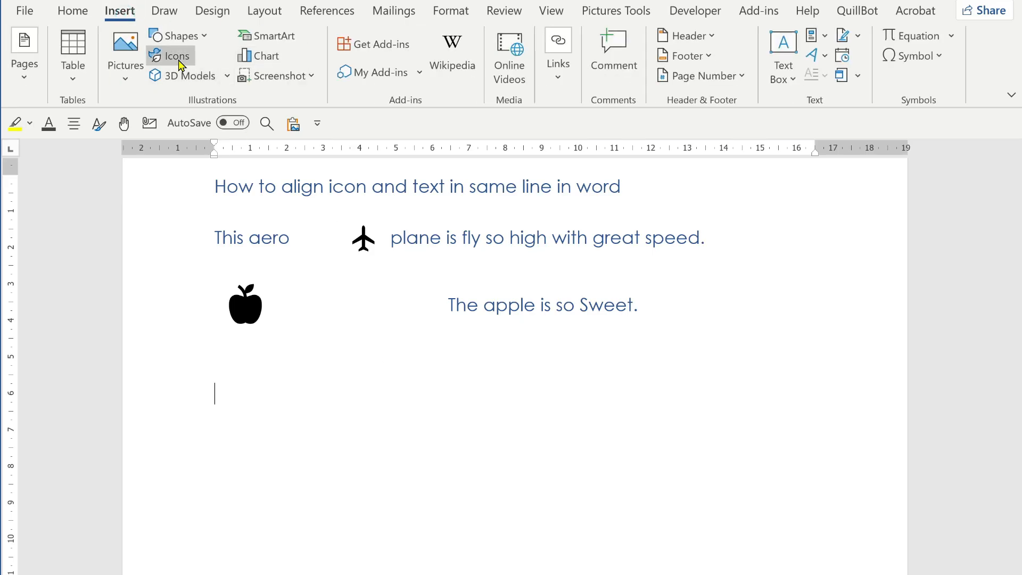
left_click(171, 58)
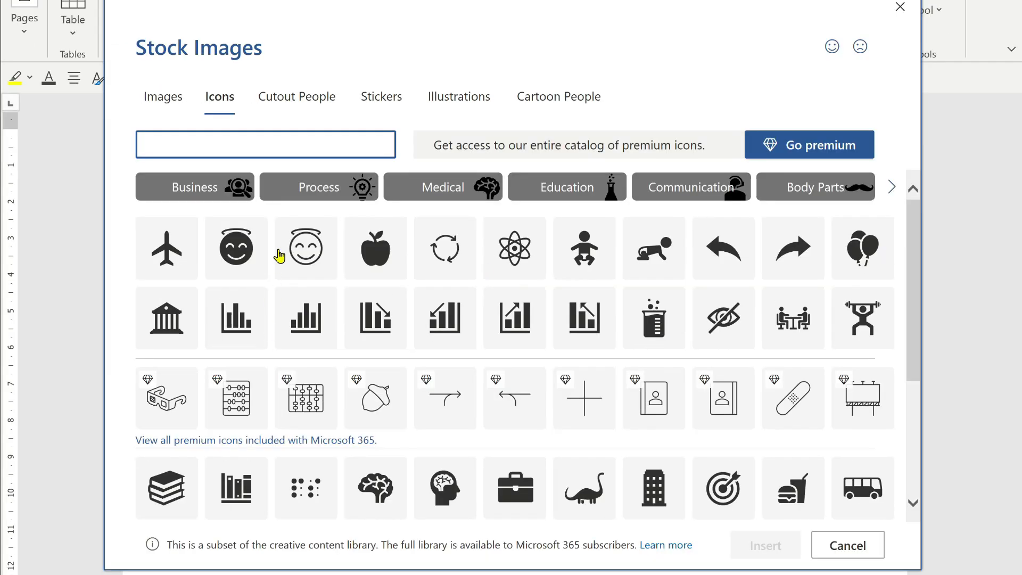
left_click(299, 287)
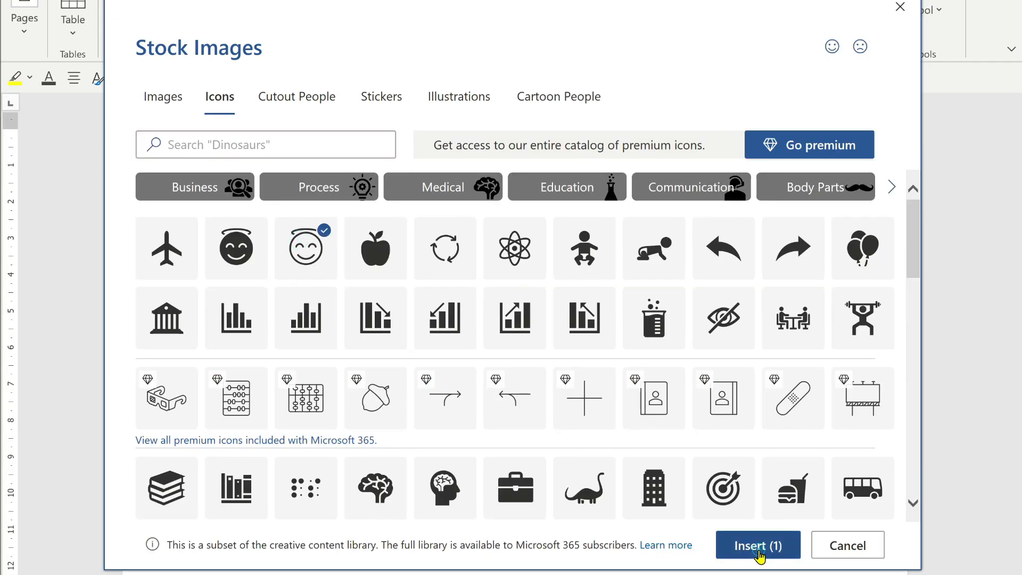
left_click(758, 554)
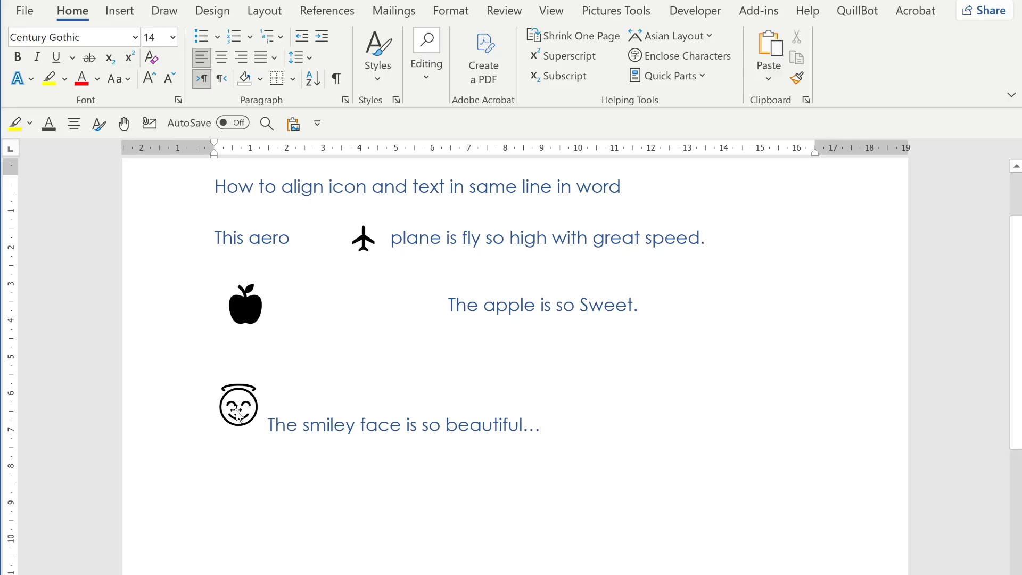
Set the smiley icon's position to In Line with Text.
left_click(238, 416)
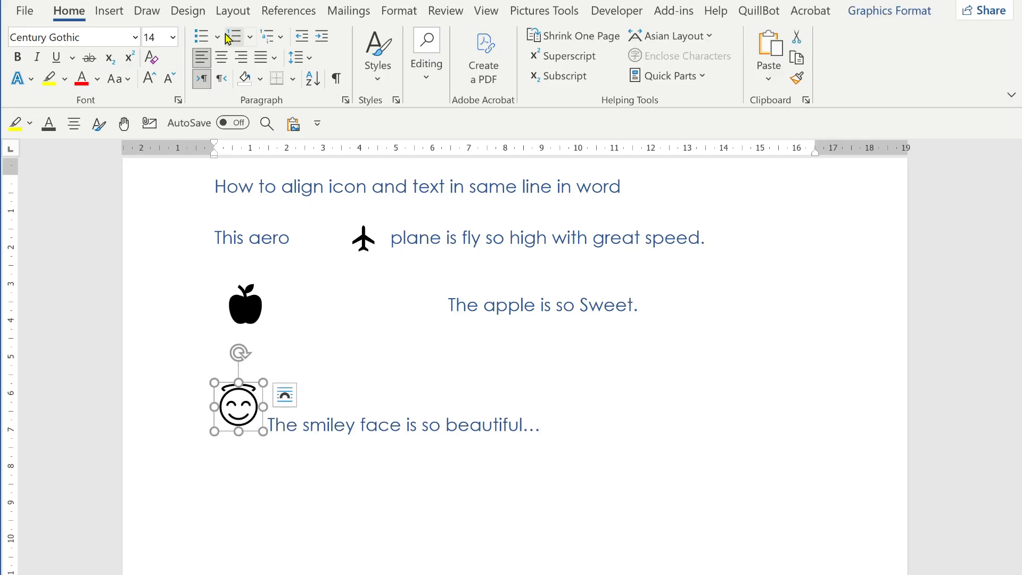
left_click(235, 15)
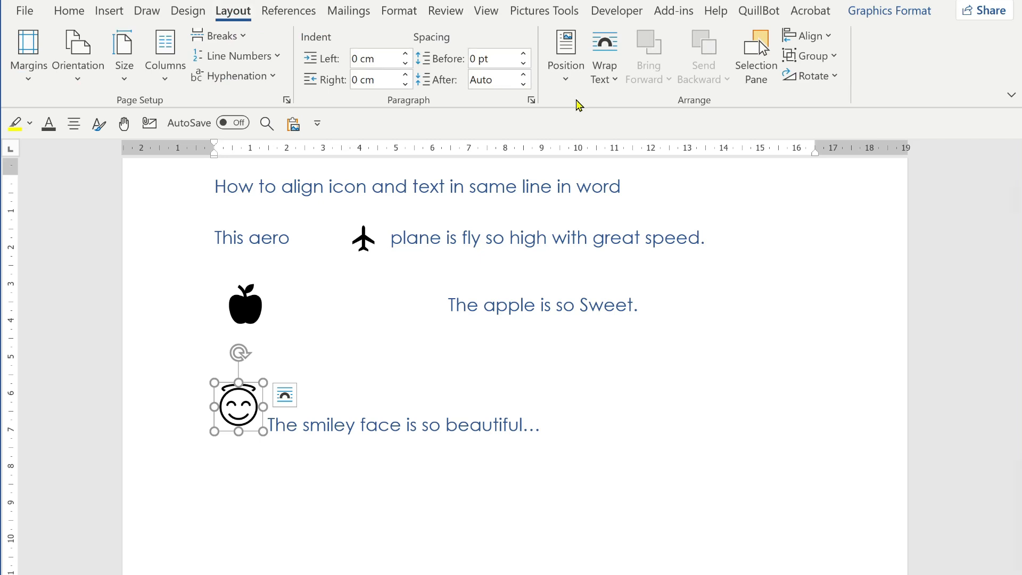
left_click(567, 80)
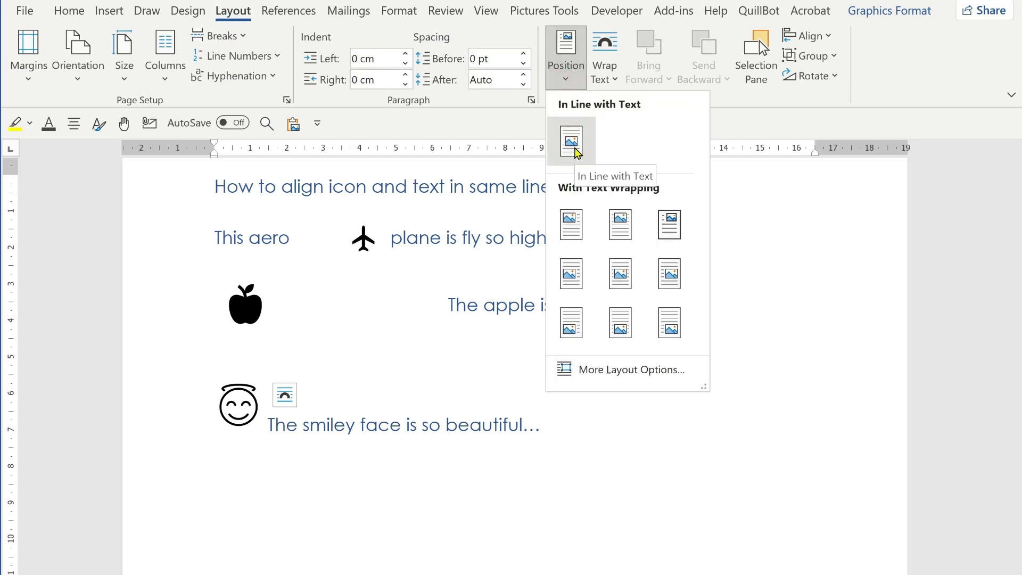
left_click(577, 153)
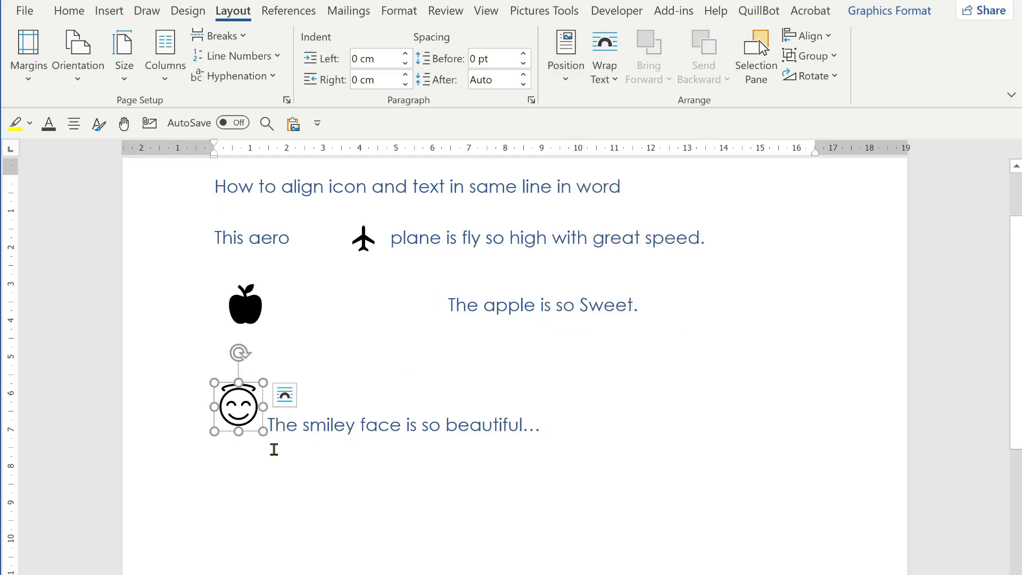
Shrink the smiley icon to about text height and enlarge it again, keeping it beside its sentence.
left_click_drag(215, 384, 232, 400)
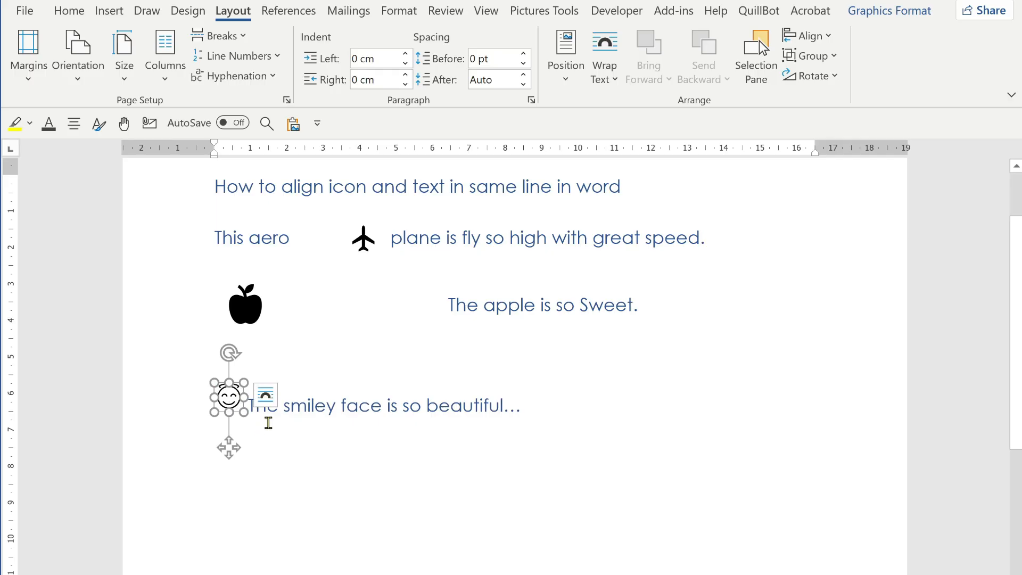
left_click(288, 408)
left_click(233, 401)
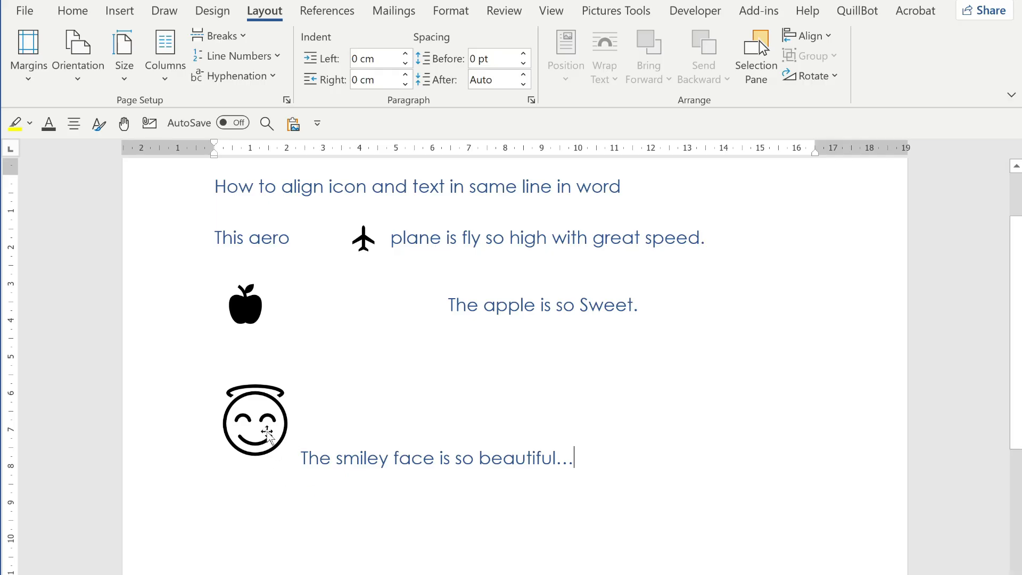
Set the smiley icon's character position to Lowered by 3 pt in the advanced font settings.
left_click(267, 432)
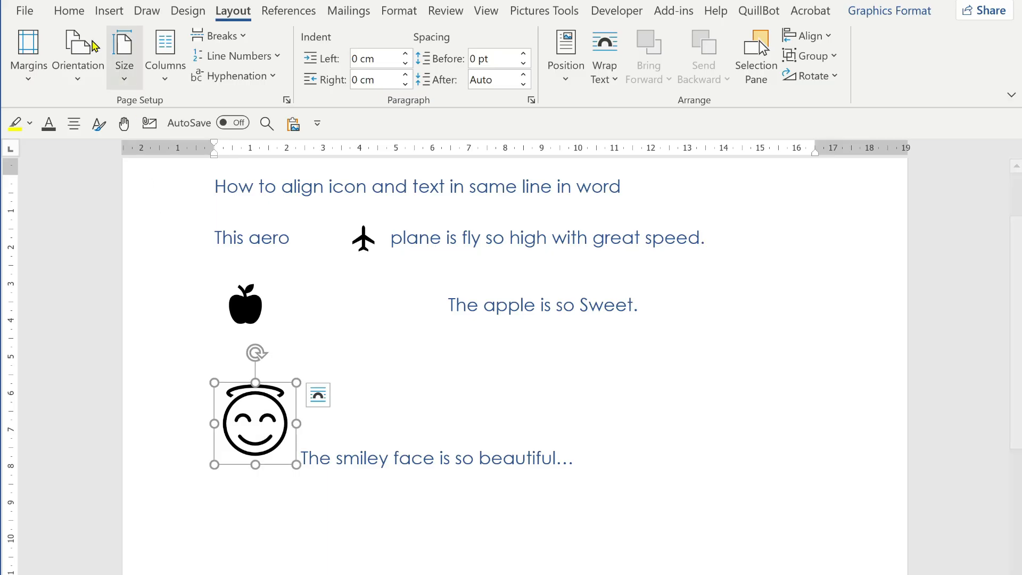
left_click(62, 19)
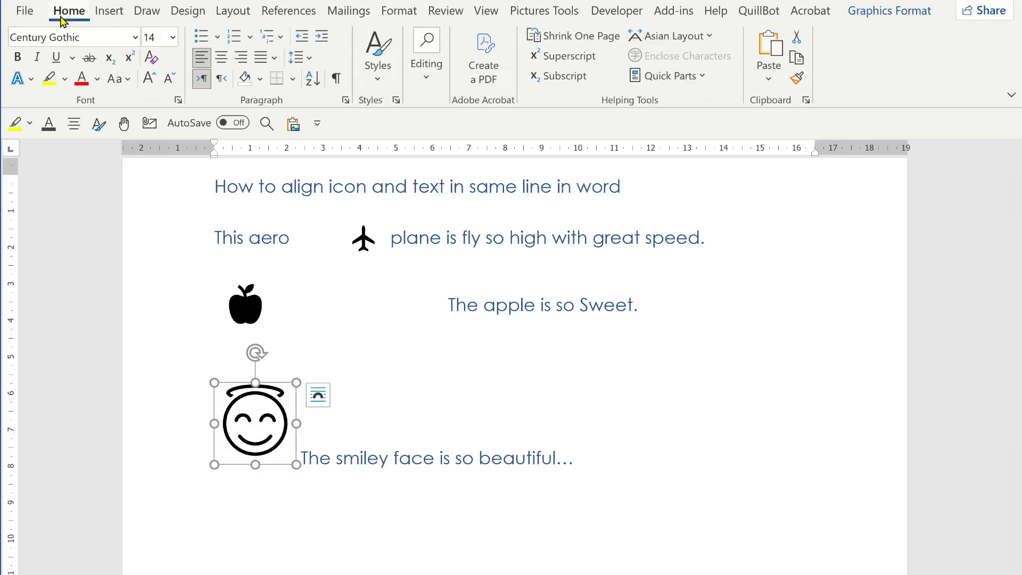
left_click(178, 100)
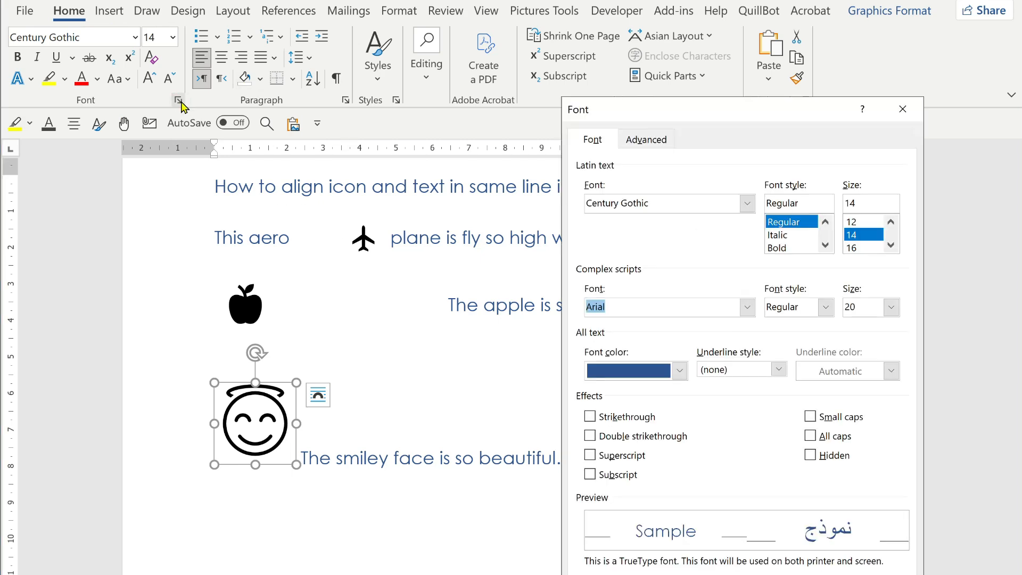
left_click(495, 126)
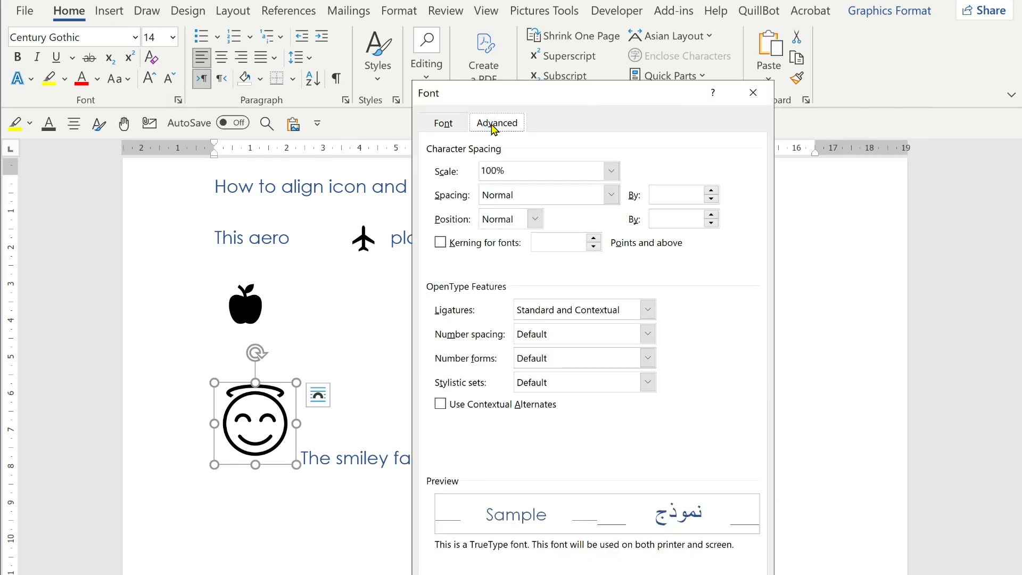
left_click(535, 219)
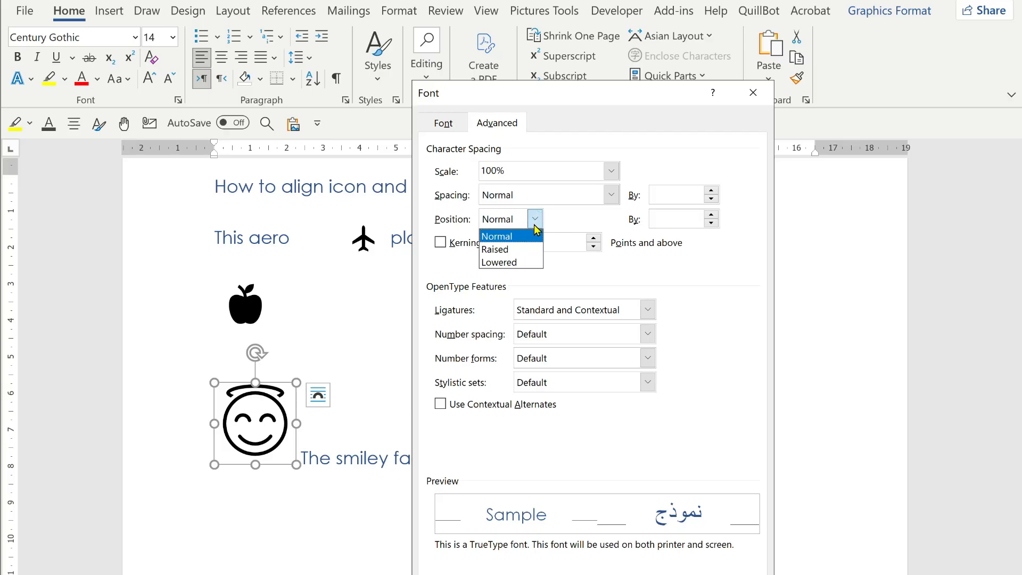
left_click(516, 263)
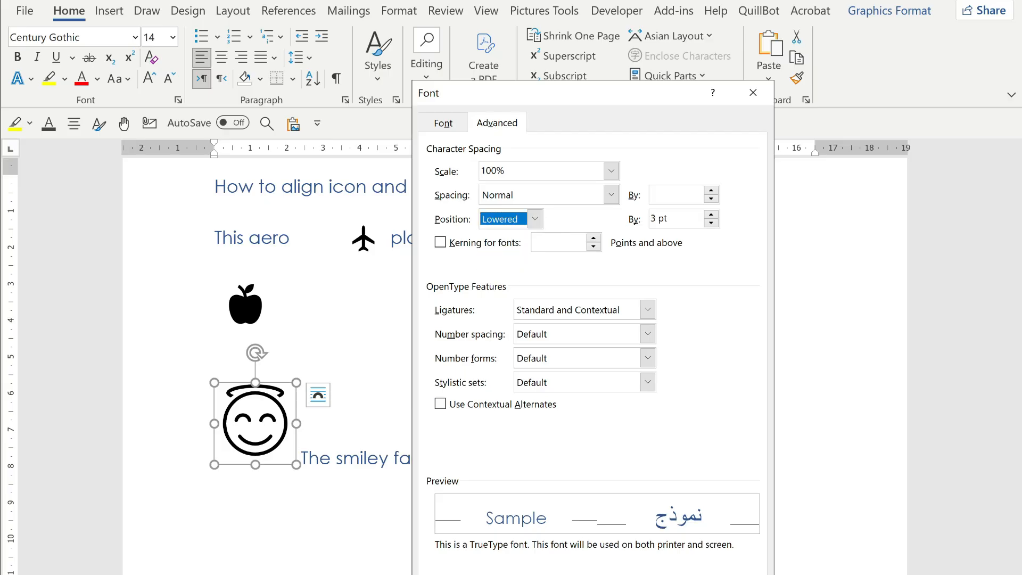
key("Return")
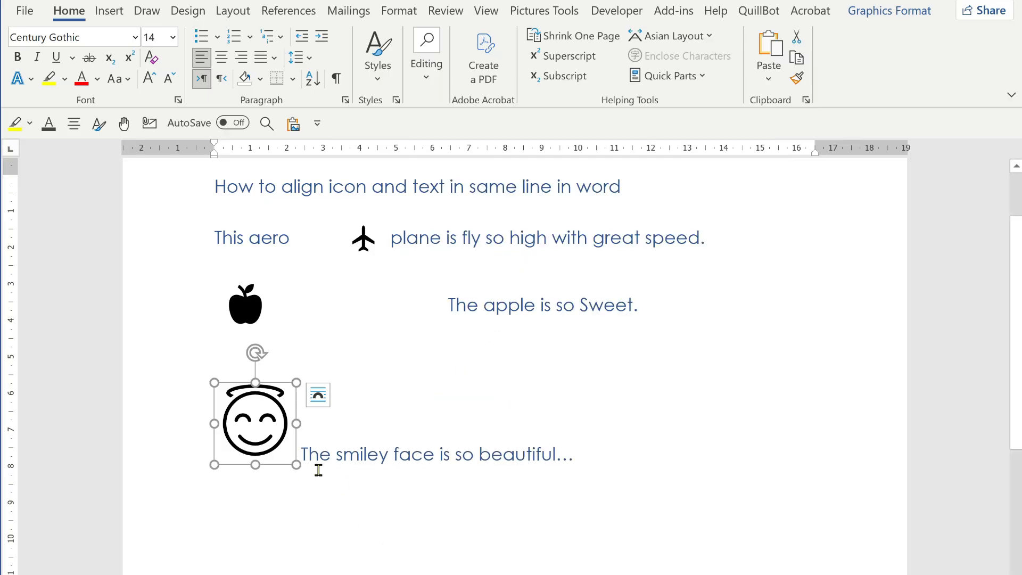
Shrink the smiley icon proportionally to about the text height of its sentence and deselect it.
left_click_drag(287, 456, 237, 405)
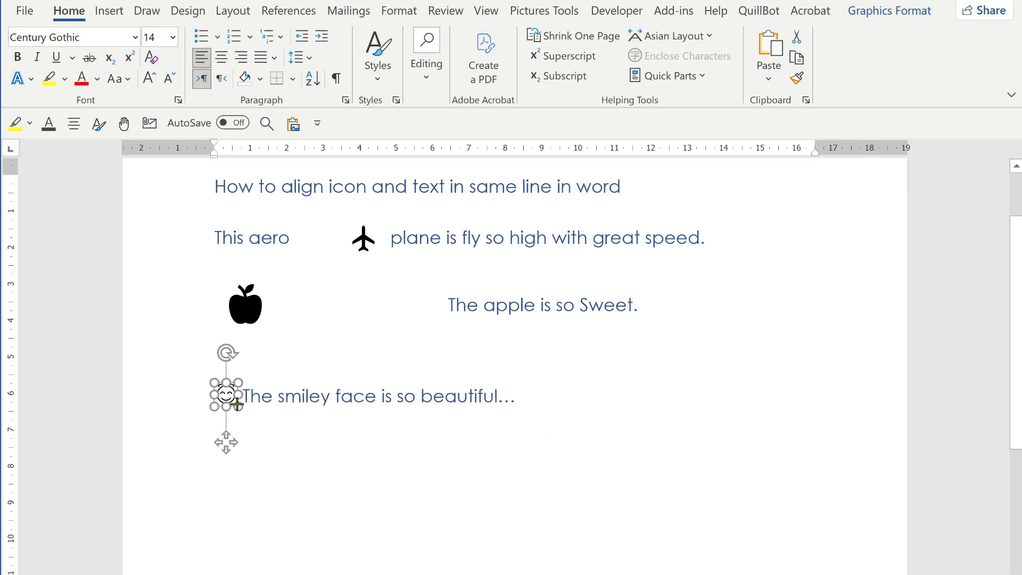
left_click(294, 394)
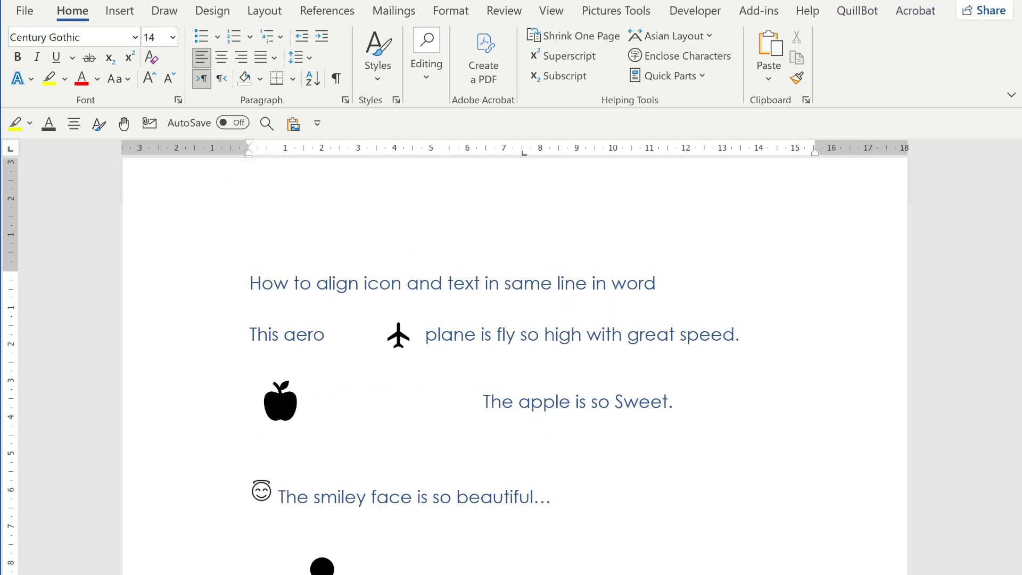